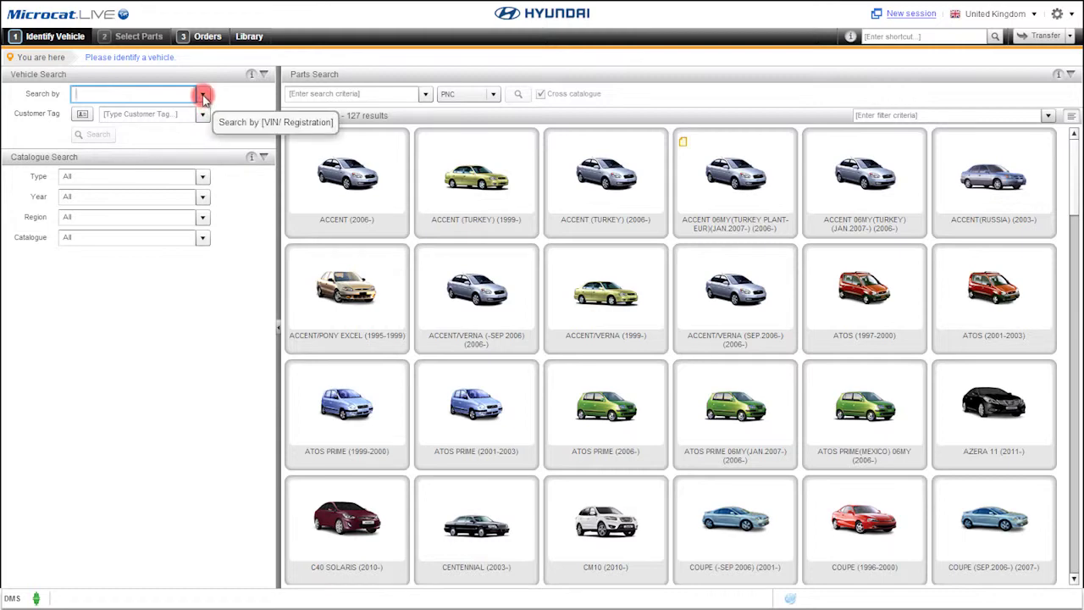
# Load the most recent VIN (Accent 06MY) from search history and show its option codes.
pyautogui.click(204, 97)
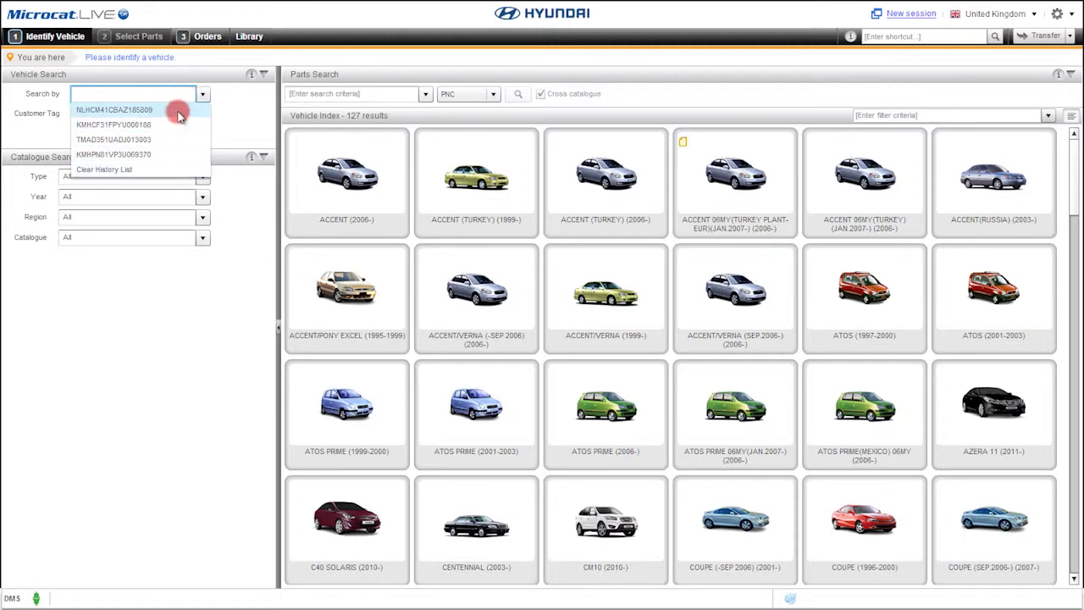
pyautogui.click(178, 110)
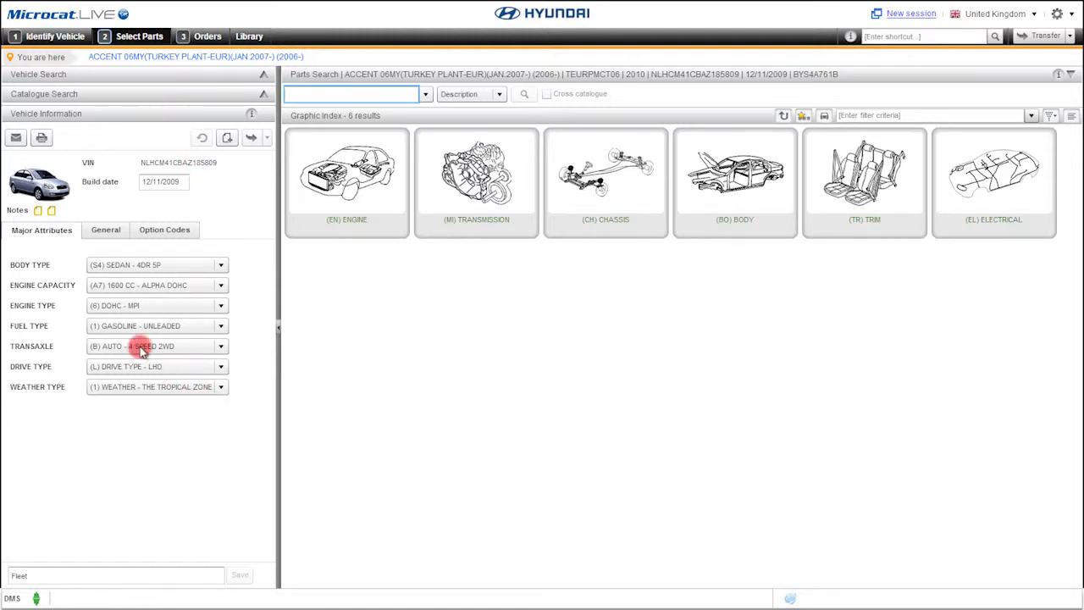
pyautogui.click(108, 231)
pyautogui.click(161, 234)
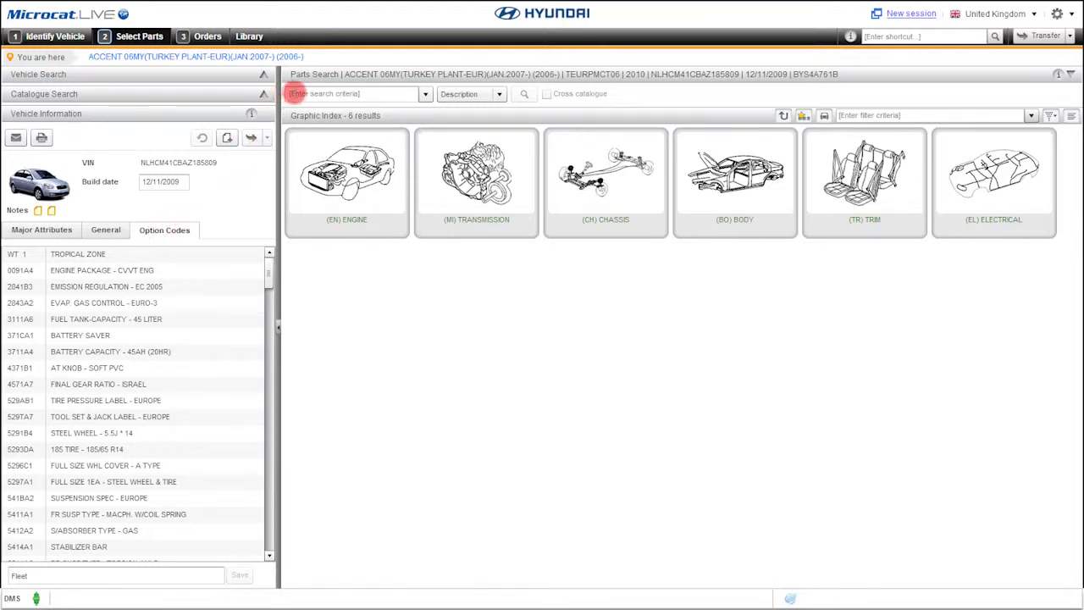
pyautogui.click(500, 95)
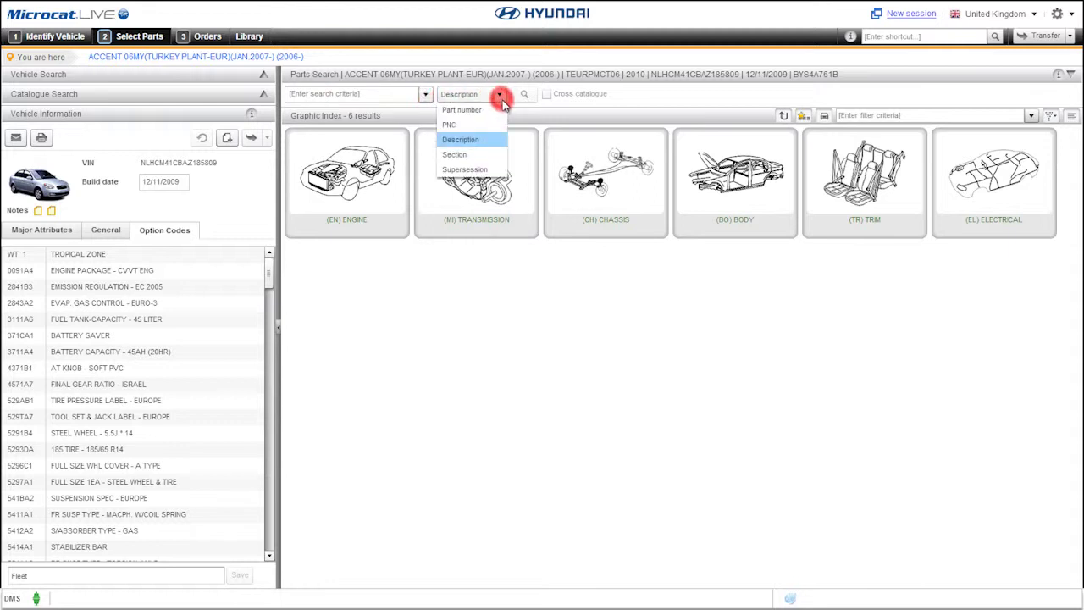
pyautogui.click(501, 97)
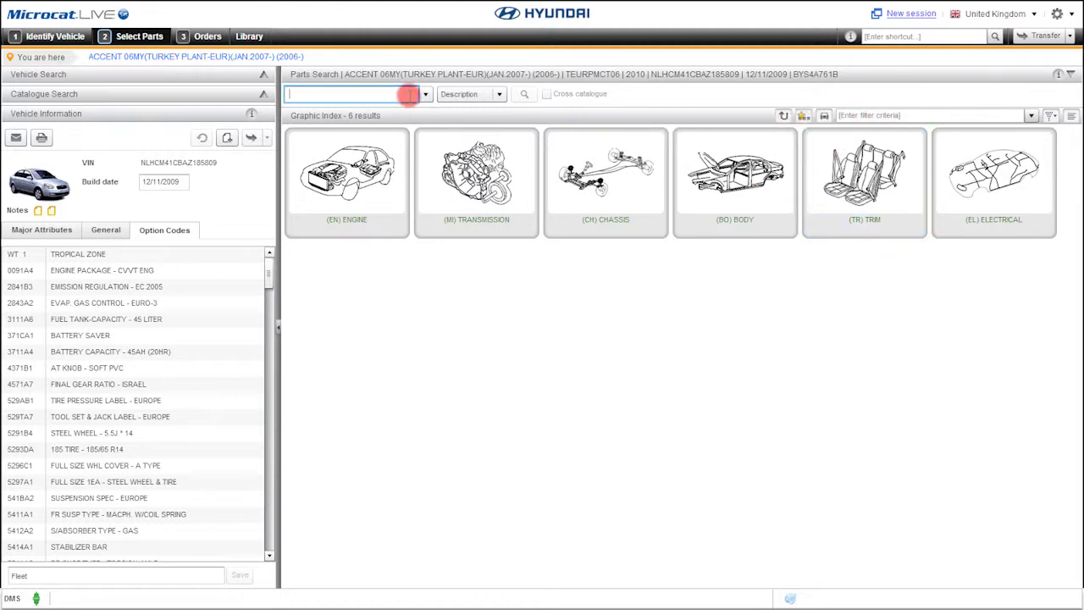
pyautogui.write('WAT TEMP SENS')
pyautogui.press('Return')
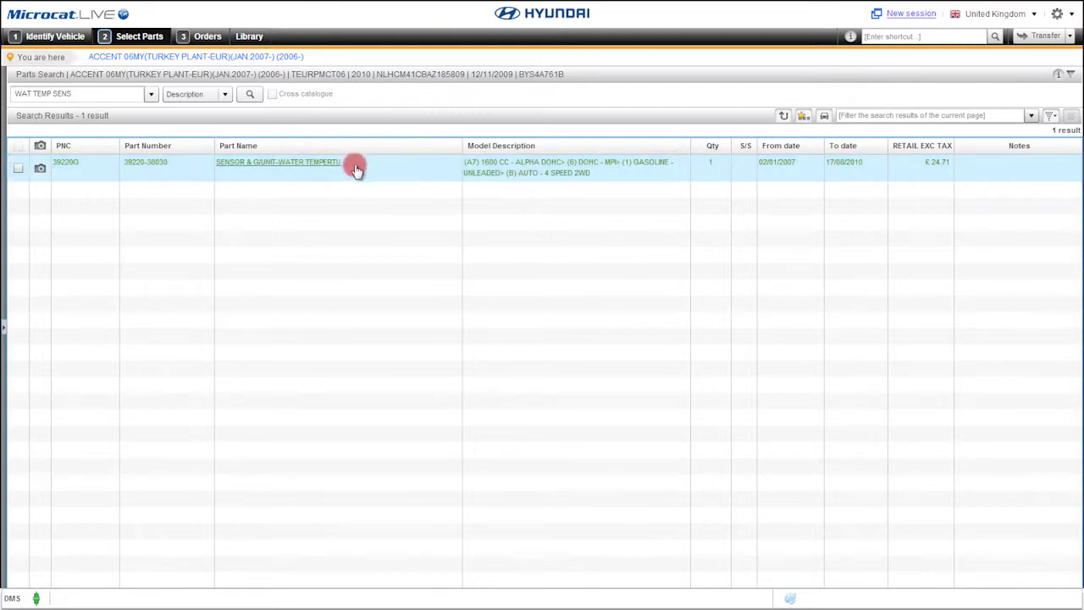
pyautogui.click(41, 167)
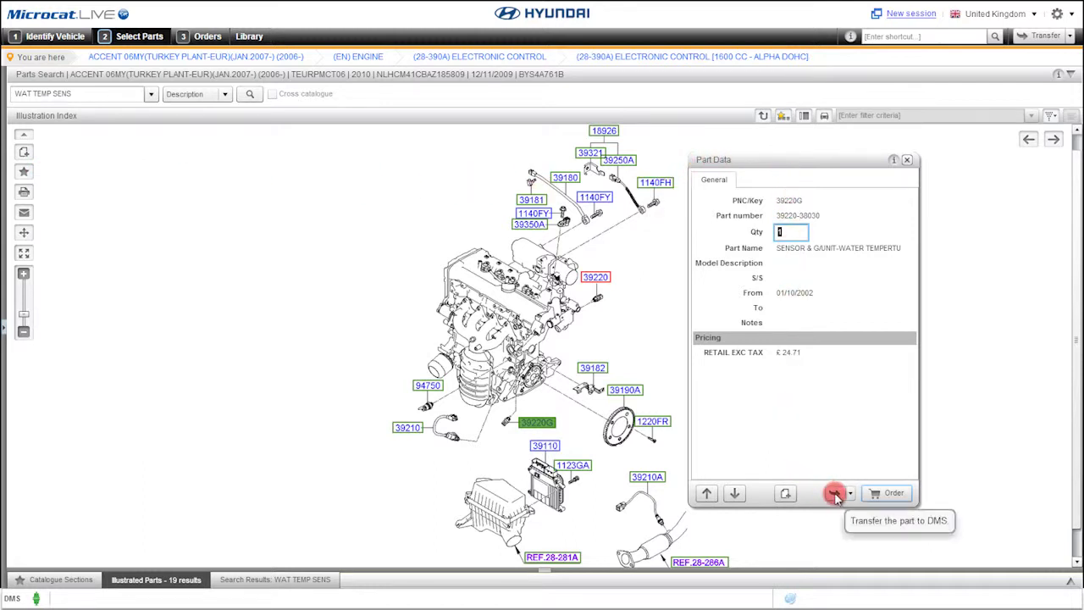
pyautogui.click(879, 495)
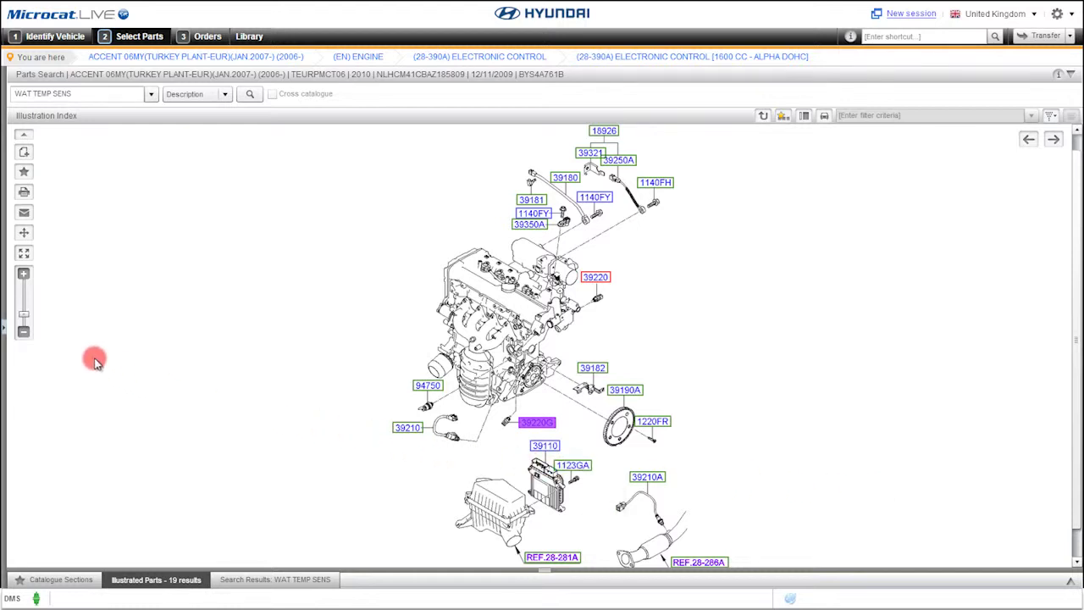
# Zoom the engine illustration to actual size and open its Illustration Data print preview.
pyautogui.moveTo(34, 326)
pyautogui.mouseDown()
pyautogui.moveTo(27, 298)
pyautogui.moveTo(27, 314)
pyautogui.mouseUp()
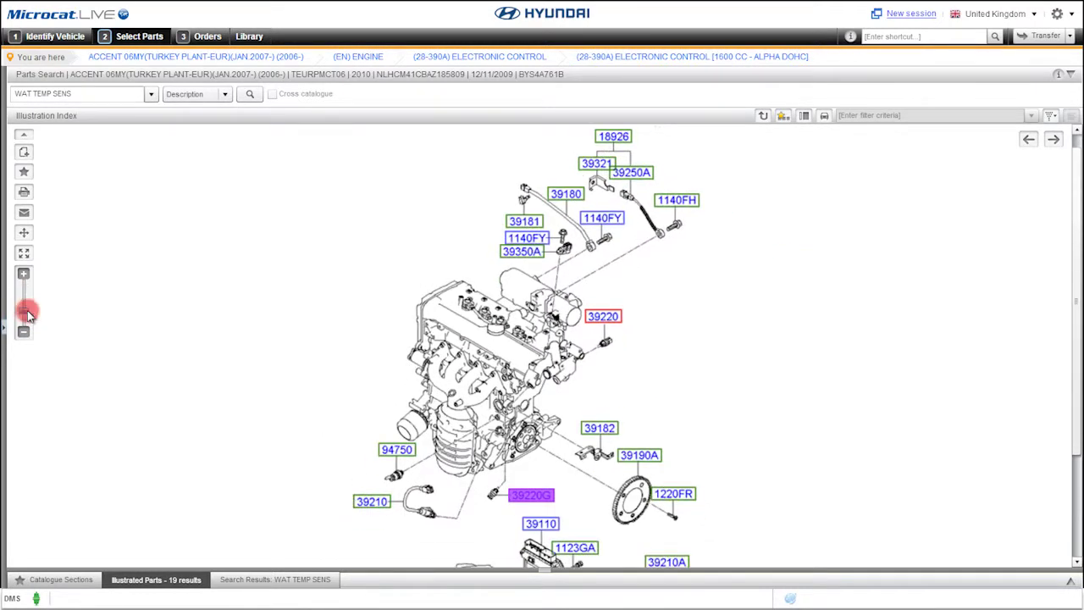
pyautogui.click(23, 255)
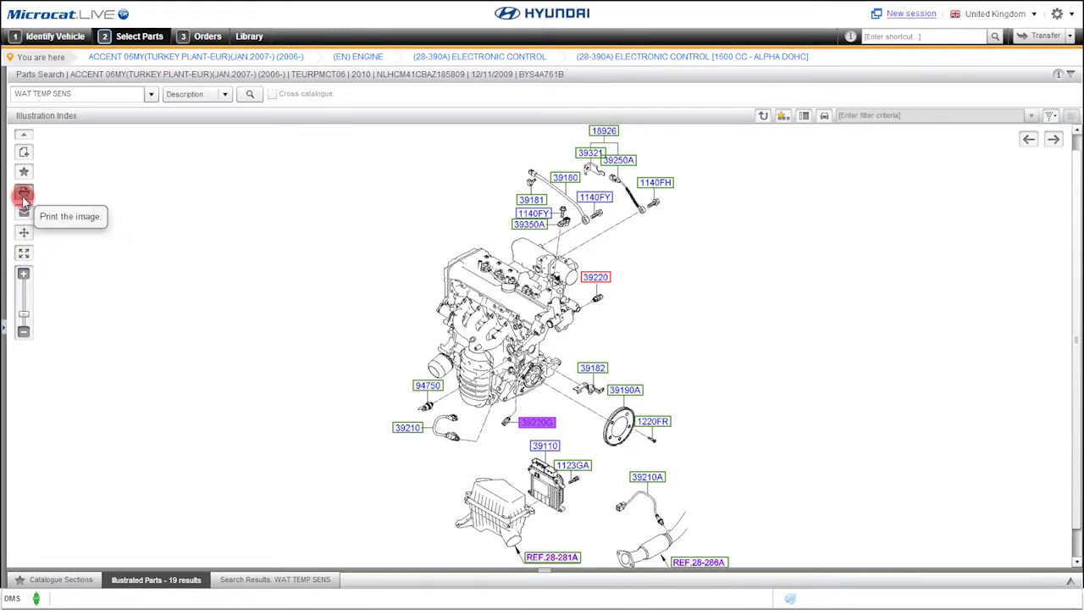
pyautogui.click(23, 213)
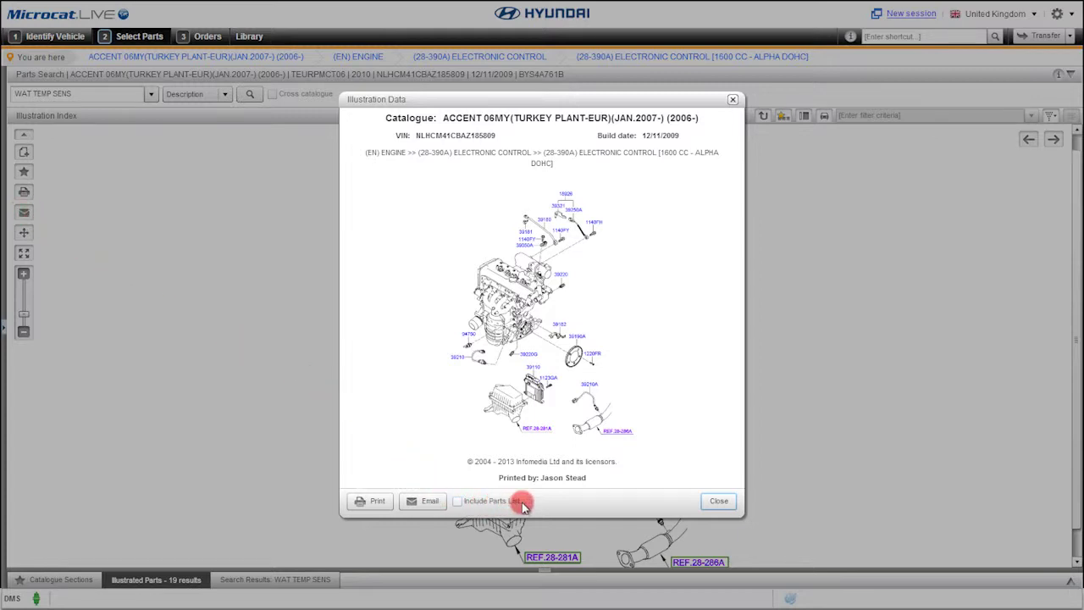
# Include the parts list, cancel the email, and bring up the eight-part order list.
pyautogui.click(457, 502)
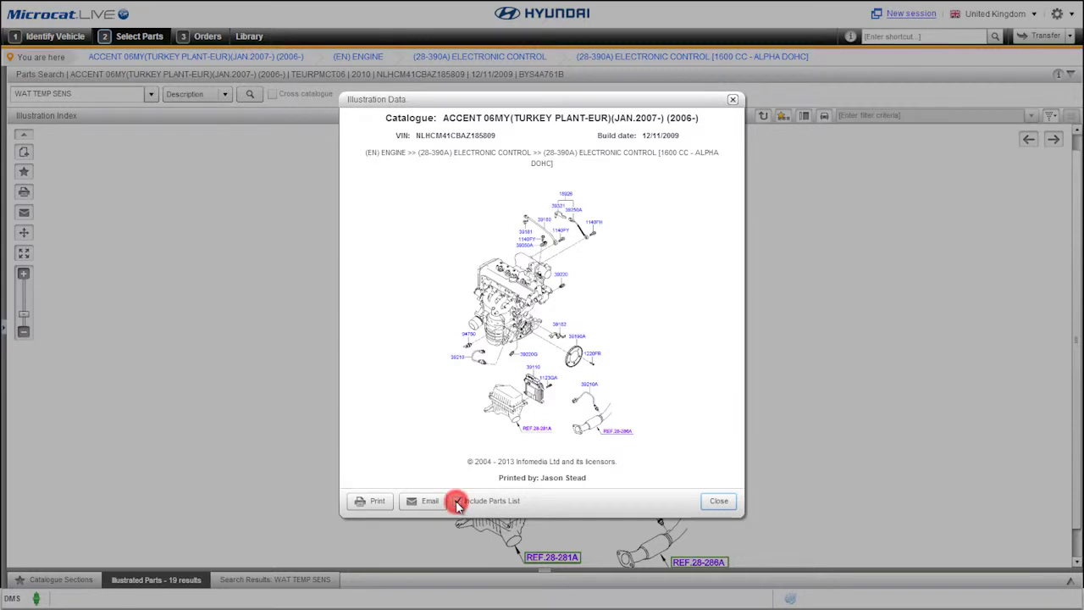
pyautogui.click(430, 503)
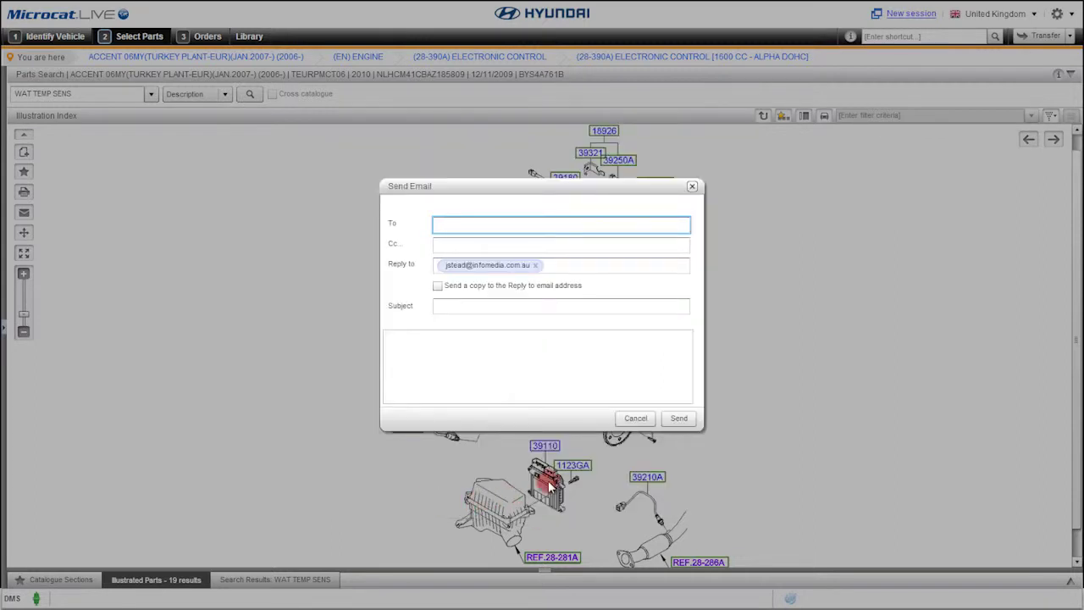
pyautogui.click(634, 418)
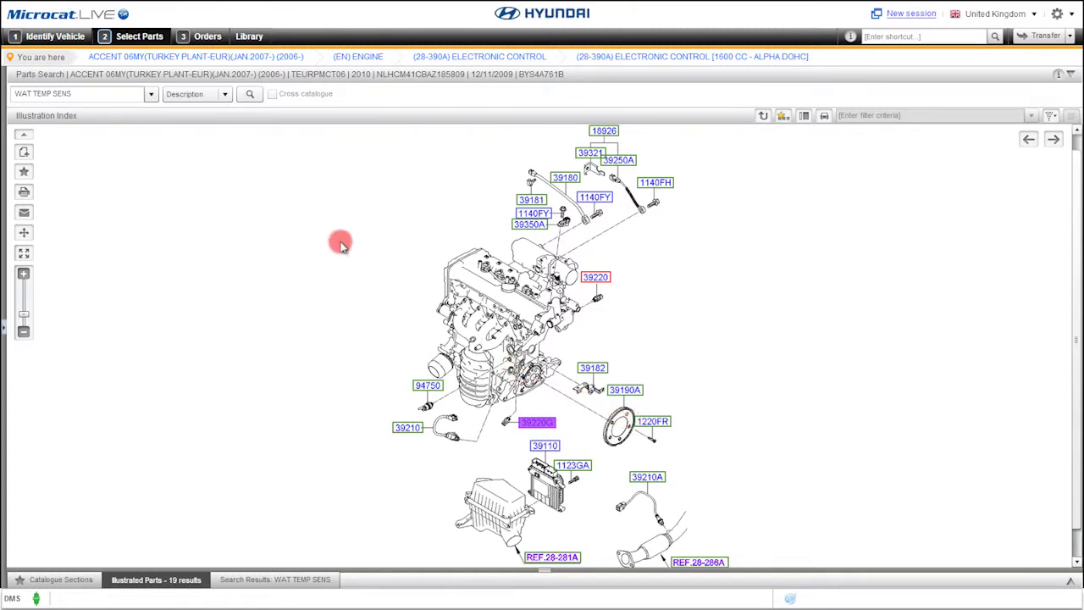
pyautogui.click(209, 39)
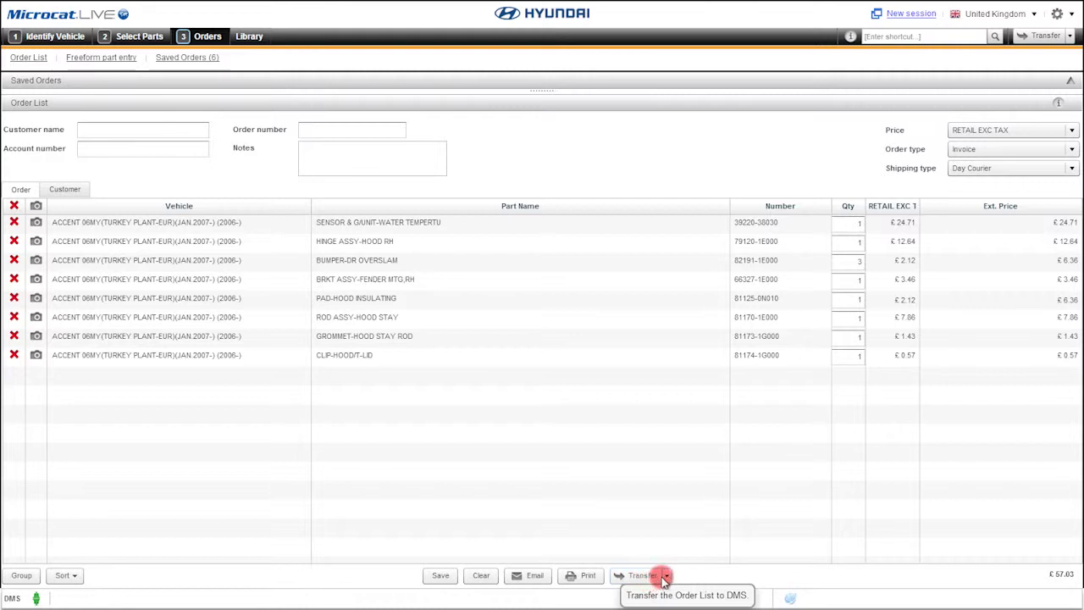
# Show the order list's Transfer destinations and open an empty Freeform part entry.
pyautogui.click(666, 576)
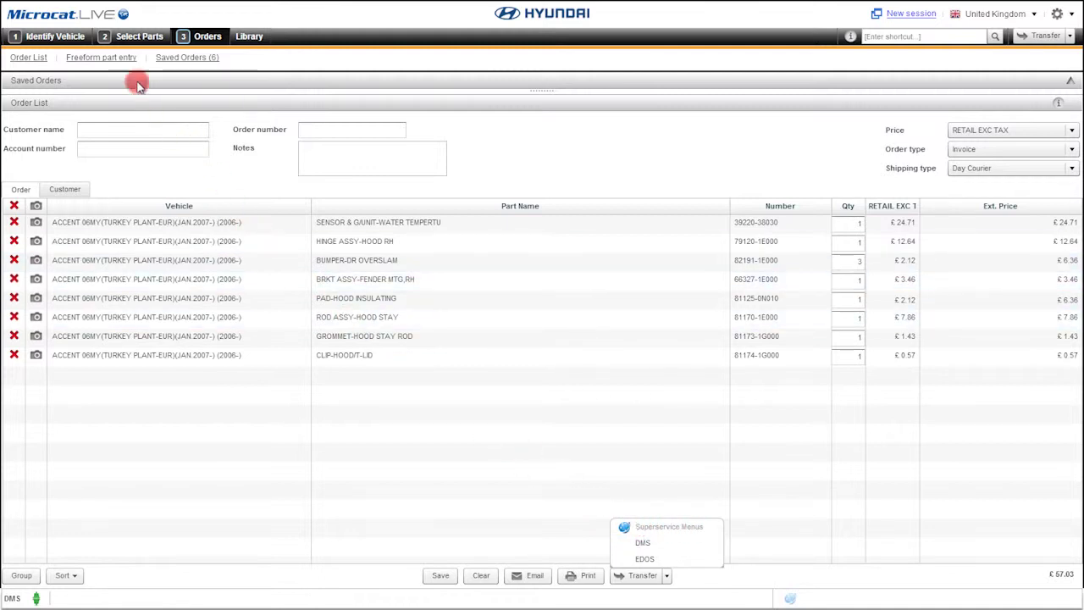
pyautogui.click(117, 61)
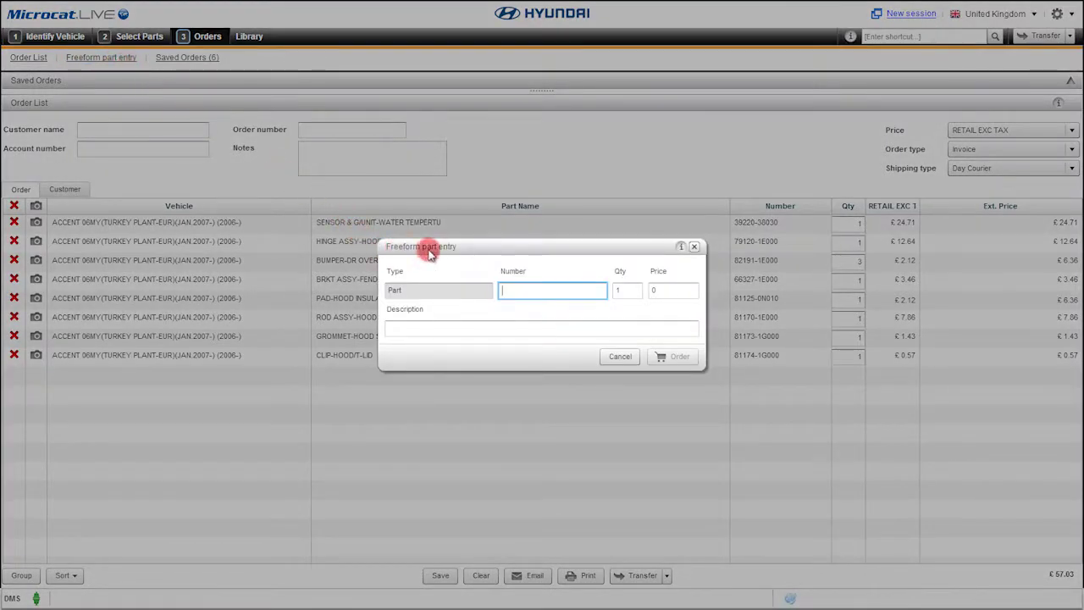
# Cancel freeform entry and review the order's customer name, account number and shipping details.
pyautogui.click(618, 356)
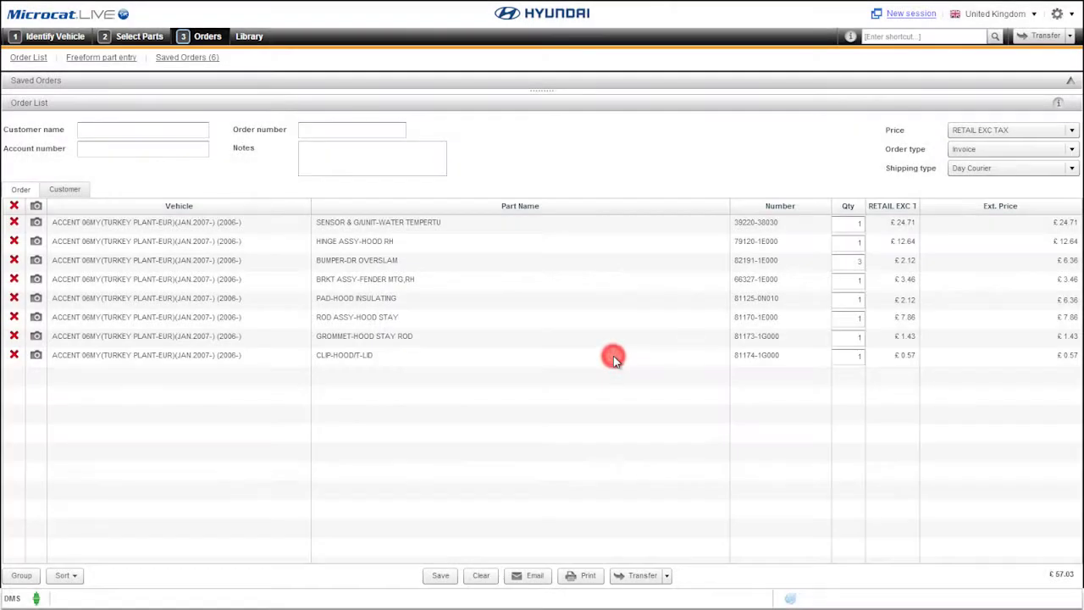
pyautogui.click(163, 132)
pyautogui.click(163, 148)
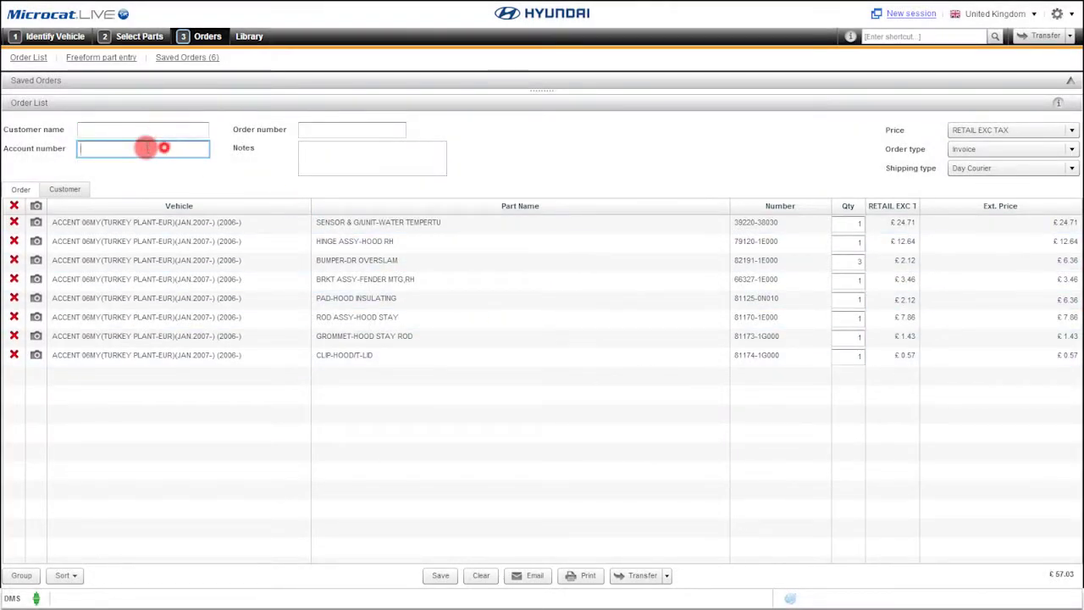
pyautogui.click(68, 189)
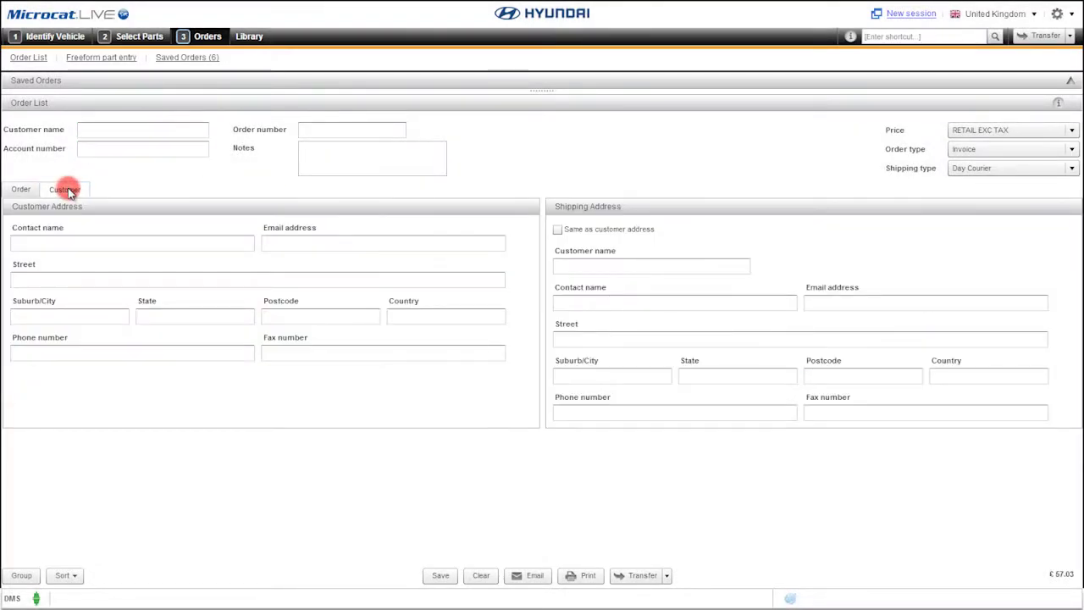
pyautogui.click(18, 189)
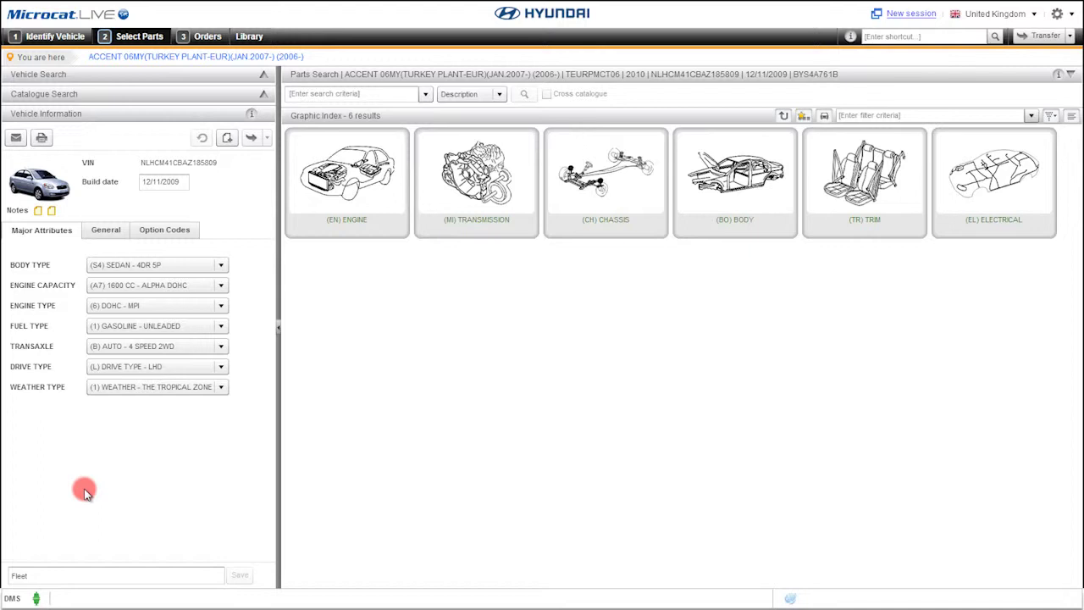
# Check the Fleet tag, read the VIN note 'Accessory lights fitted.', then close it.
pyautogui.click(39, 574)
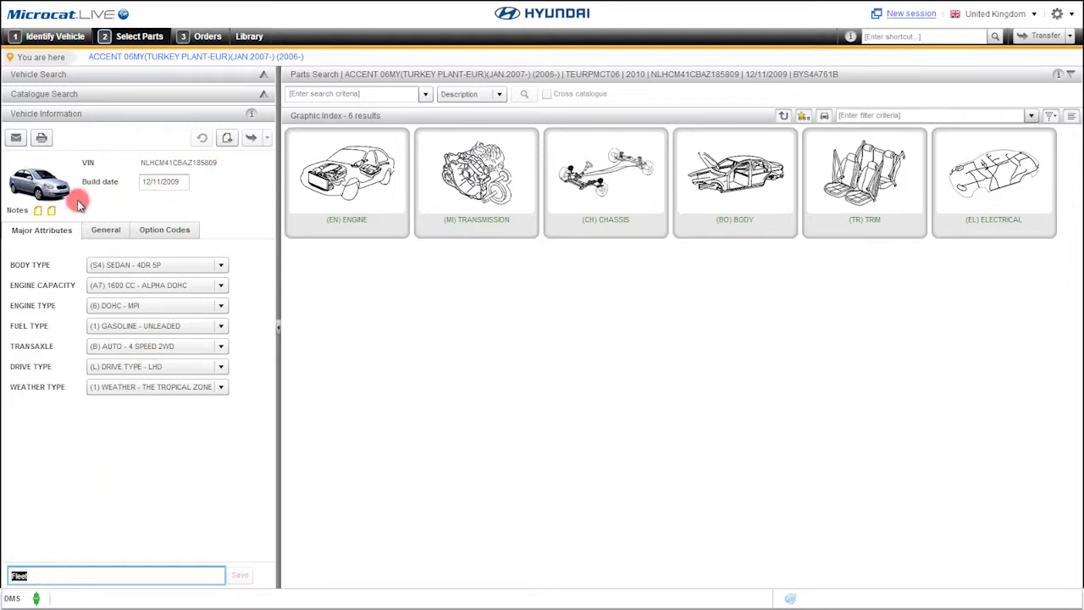
pyautogui.click(37, 210)
pyautogui.click(52, 211)
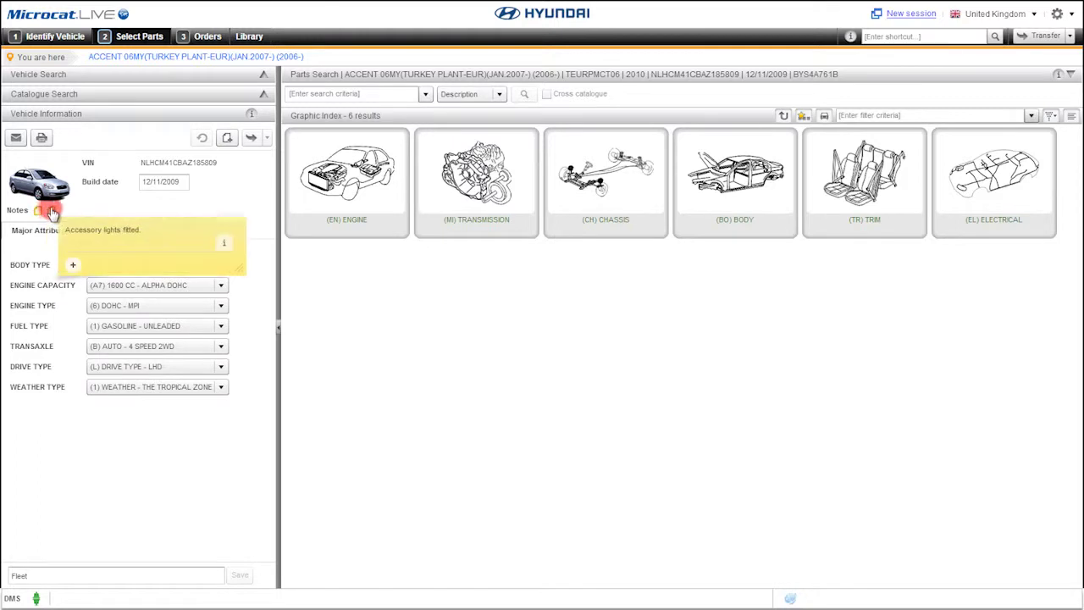
pyautogui.click(220, 246)
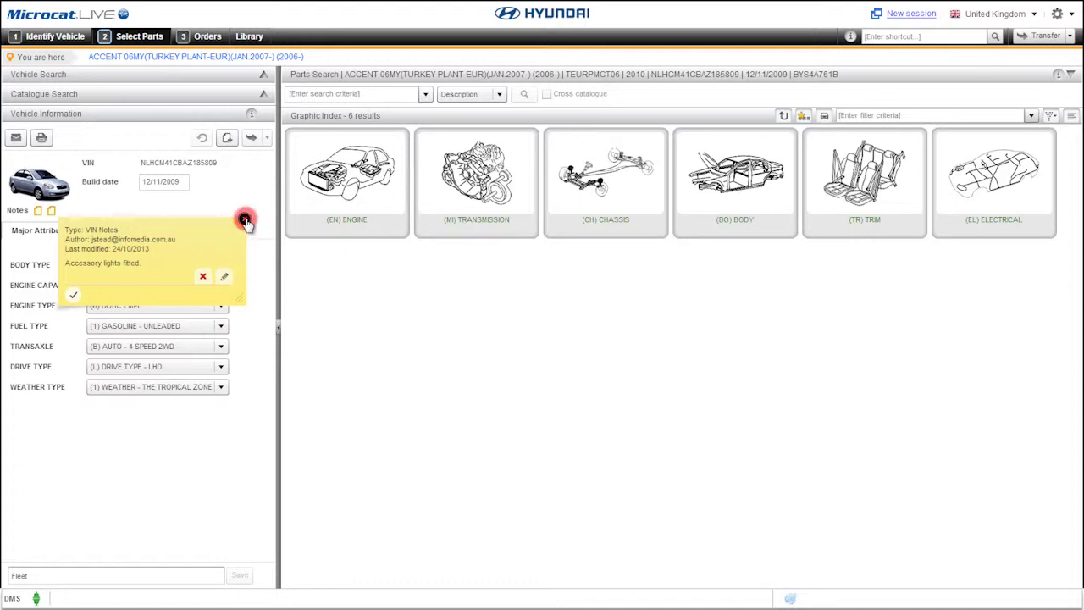
pyautogui.click(244, 221)
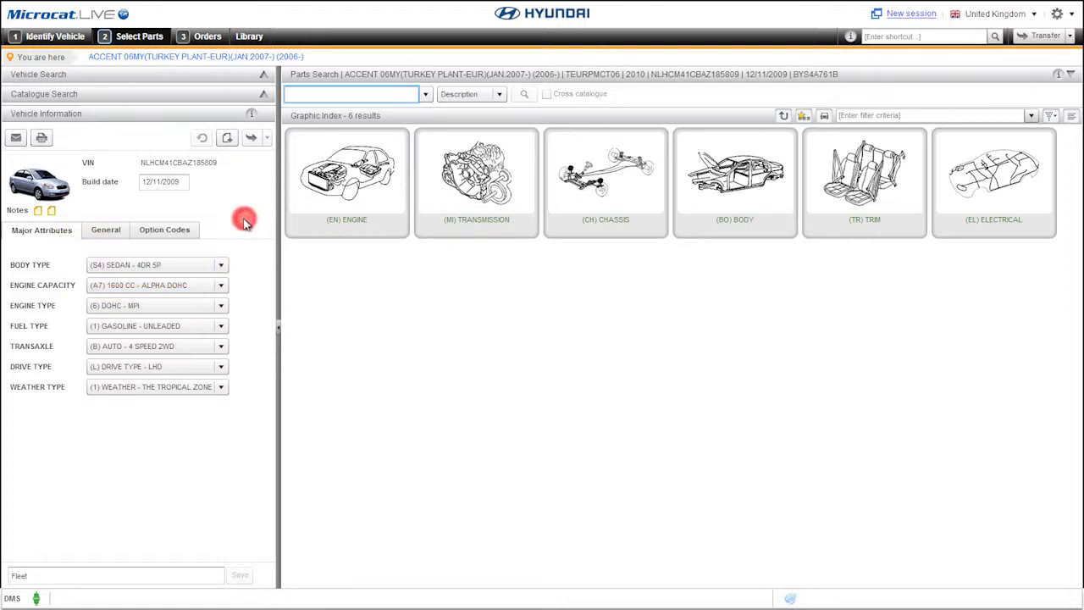
# Open the printable vehicle information summary and scroll through it.
pyautogui.click(40, 142)
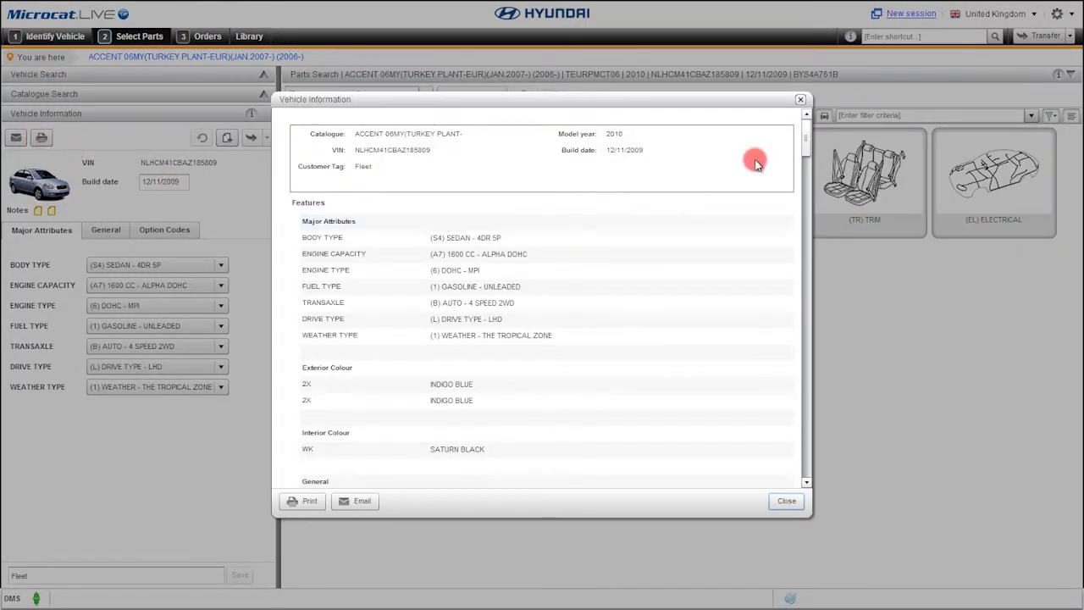
pyautogui.moveTo(804, 129); pyautogui.dragTo(811, 438)
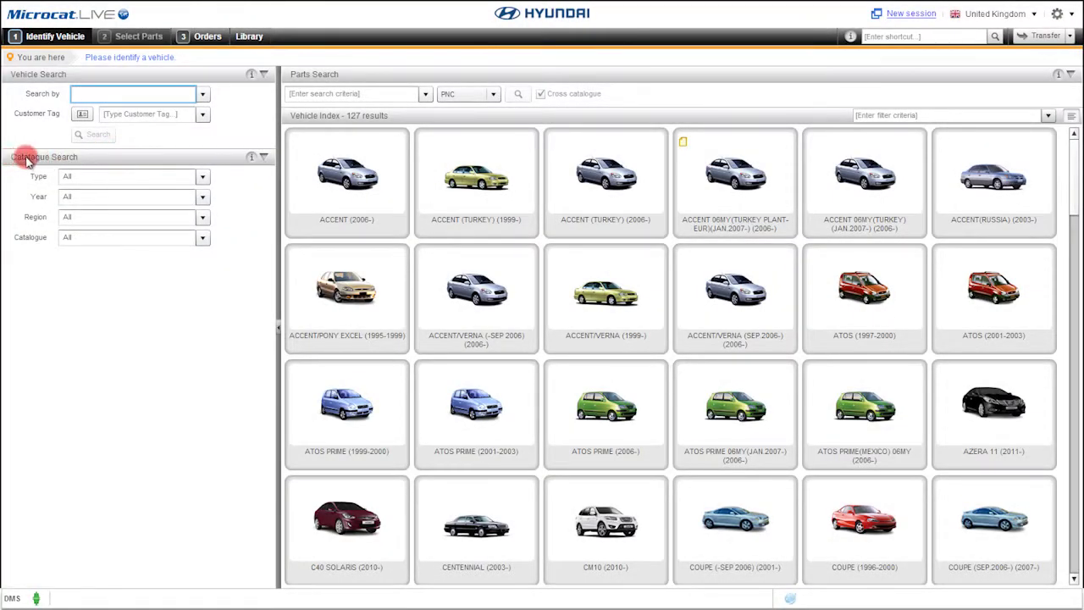
# Open the GENESIS catalogue filtered by Type Passenger and Year 2010.
pyautogui.click(200, 177)
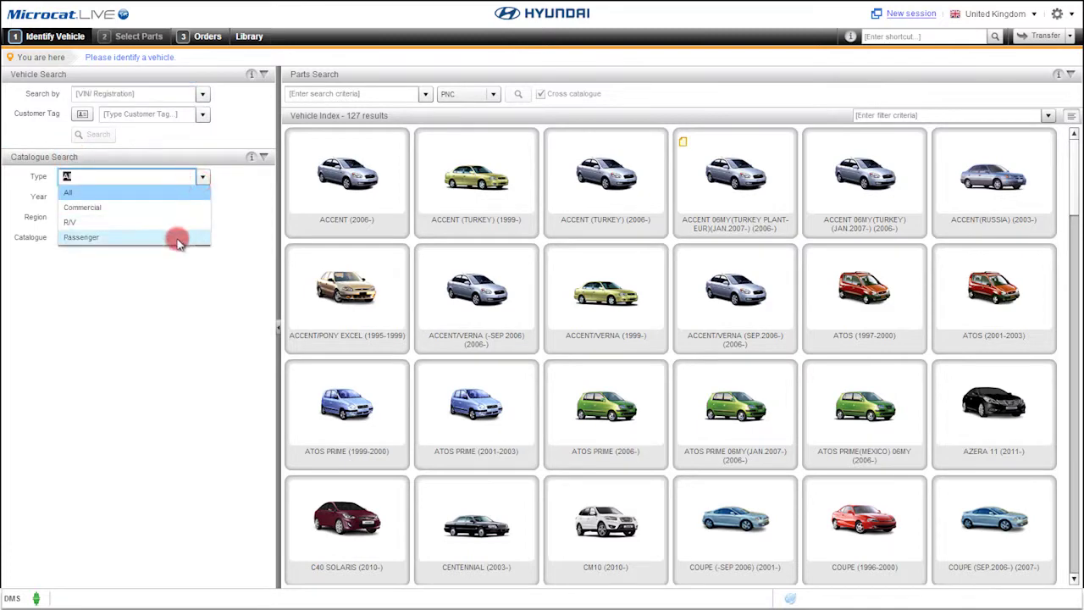
pyautogui.click(175, 238)
pyautogui.click(202, 198)
pyautogui.click(172, 288)
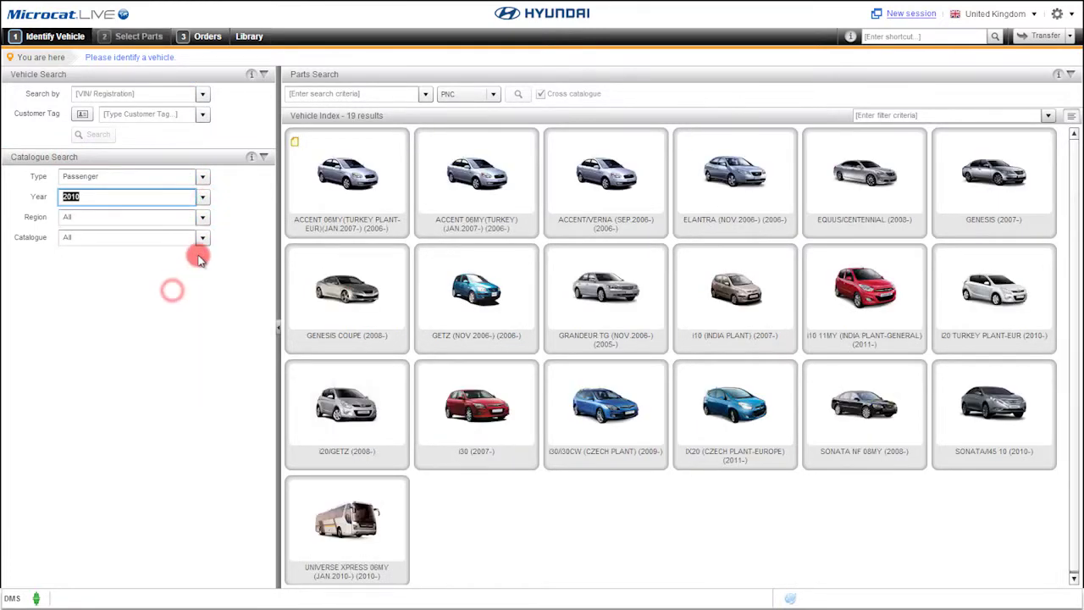
pyautogui.click(202, 237)
pyautogui.click(153, 334)
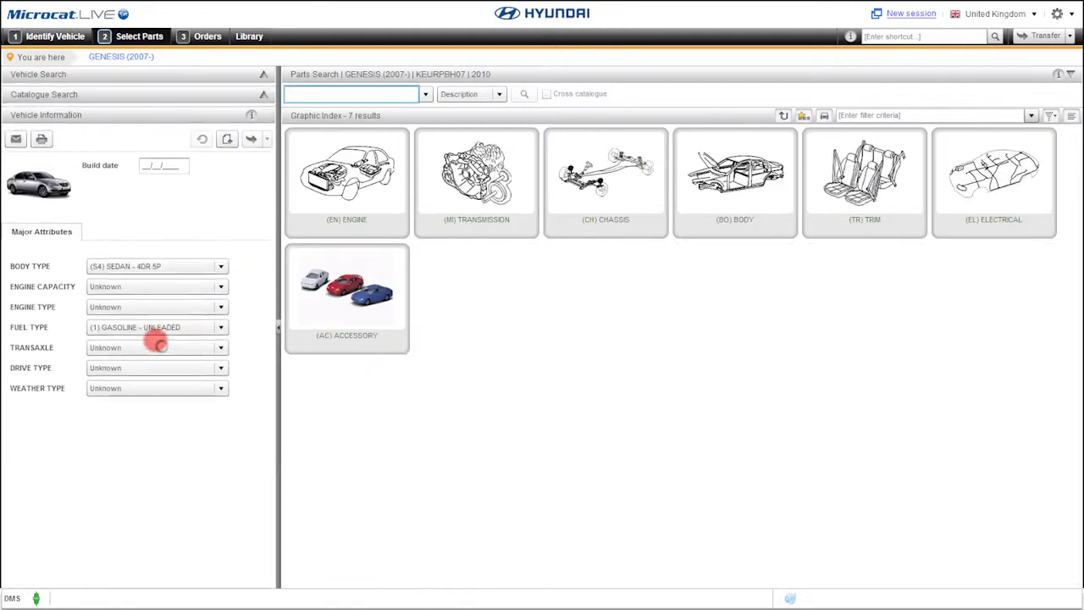
# Set the engine type to (A) DOHC - GDI and the drive type to LHD.
pyautogui.click(219, 305)
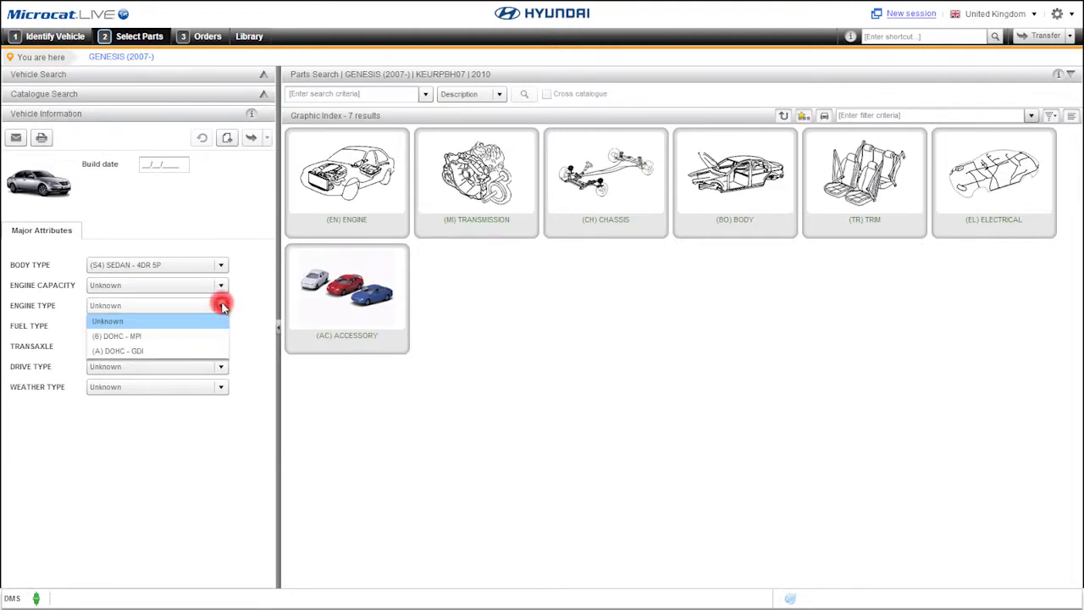
pyautogui.click(208, 350)
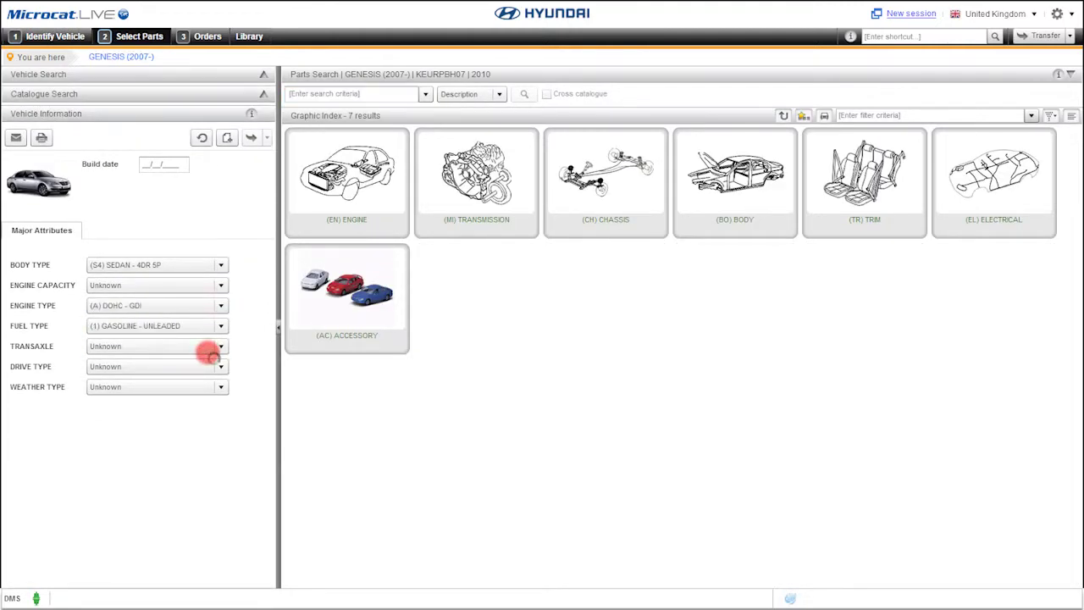
pyautogui.click(214, 366)
pyautogui.click(211, 395)
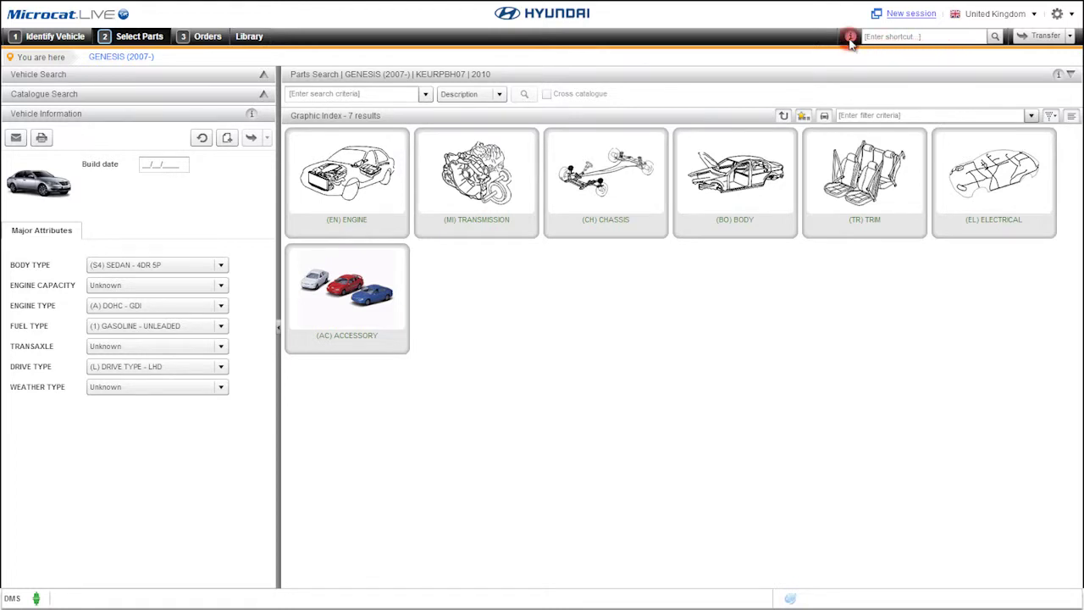
# Open the fender and hood panel illustration containing the 66400 hood panel assembly.
pyautogui.moveTo(850, 41)
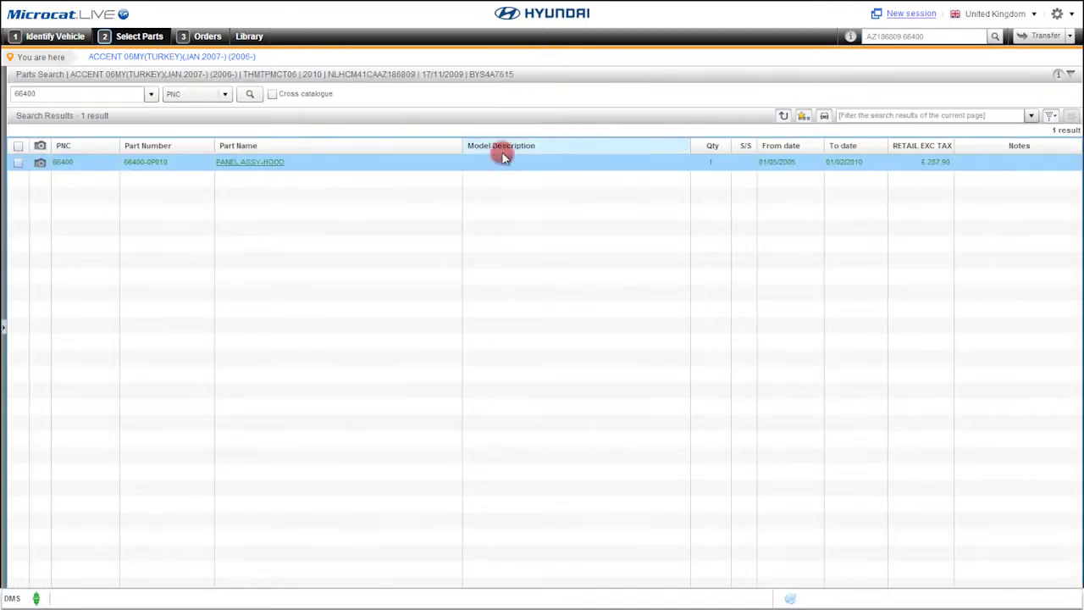
pyautogui.click(37, 164)
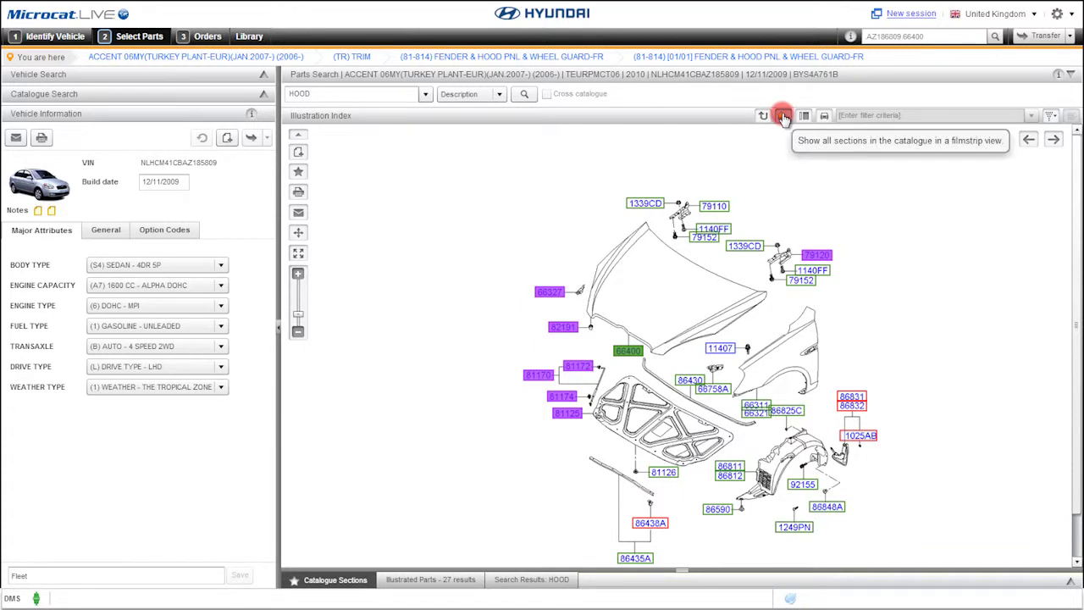
# In the sections filmstrip, filter by 'BUMPER' and open the rear bumper (BUMPER-RR) illustration.
pyautogui.click(783, 116)
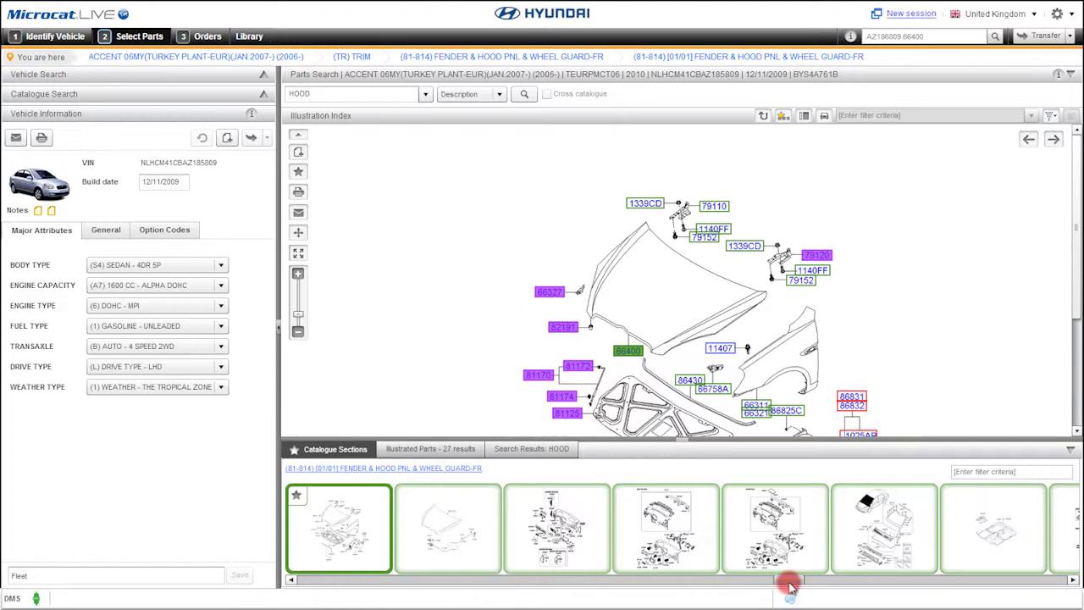
pyautogui.moveTo(790, 586); pyautogui.dragTo(765, 588)
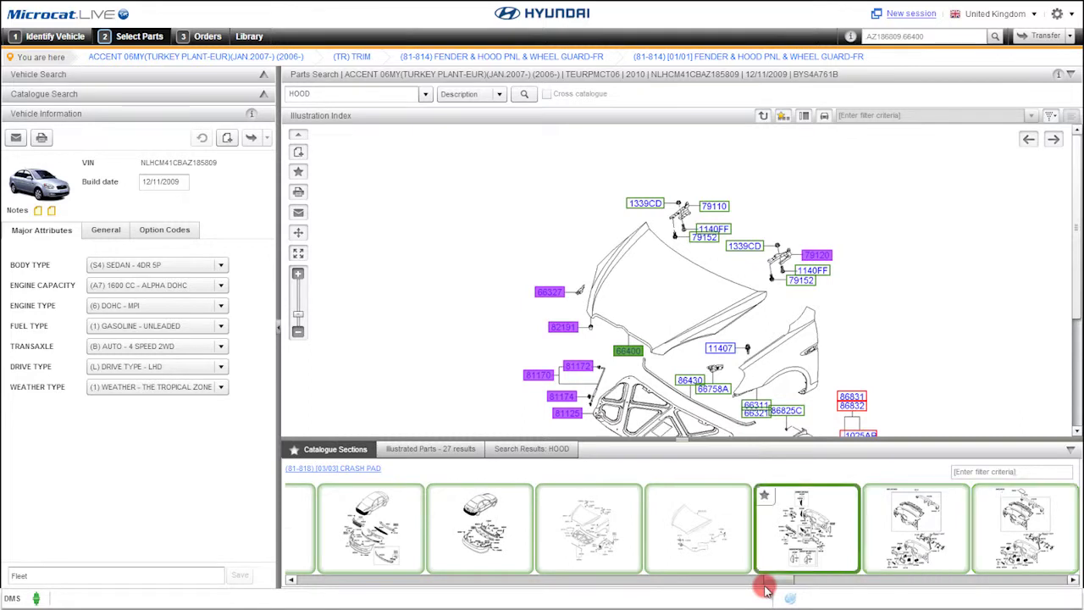
pyautogui.click(1026, 472)
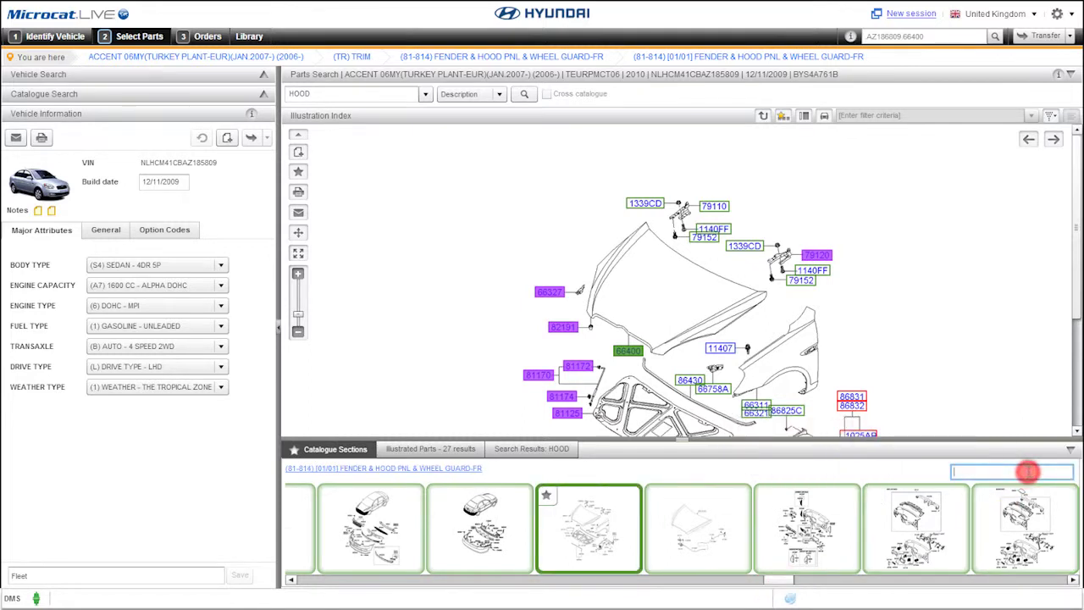
pyautogui.write('BUMPER')
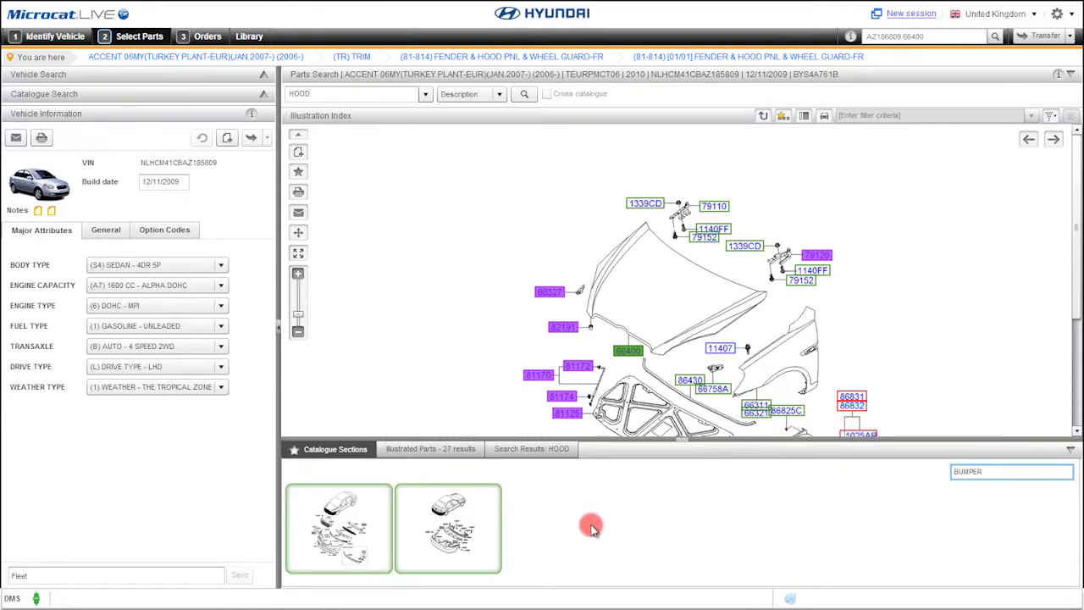
pyautogui.click(460, 529)
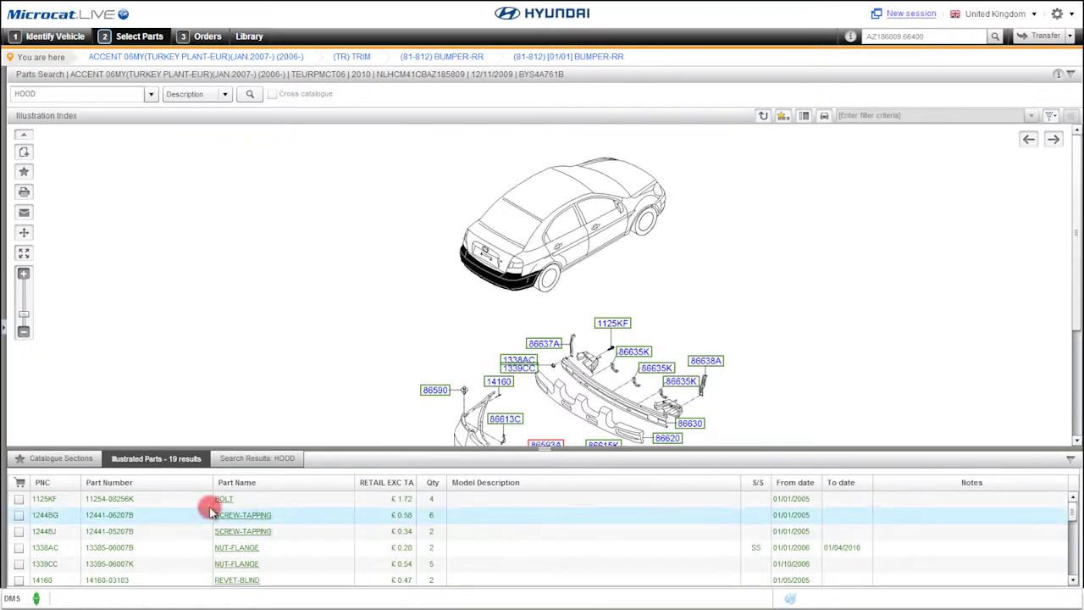
# Clear the BUMPER filter and star sections, including the rear bumper, for the custom catalogue.
pyautogui.click(67, 458)
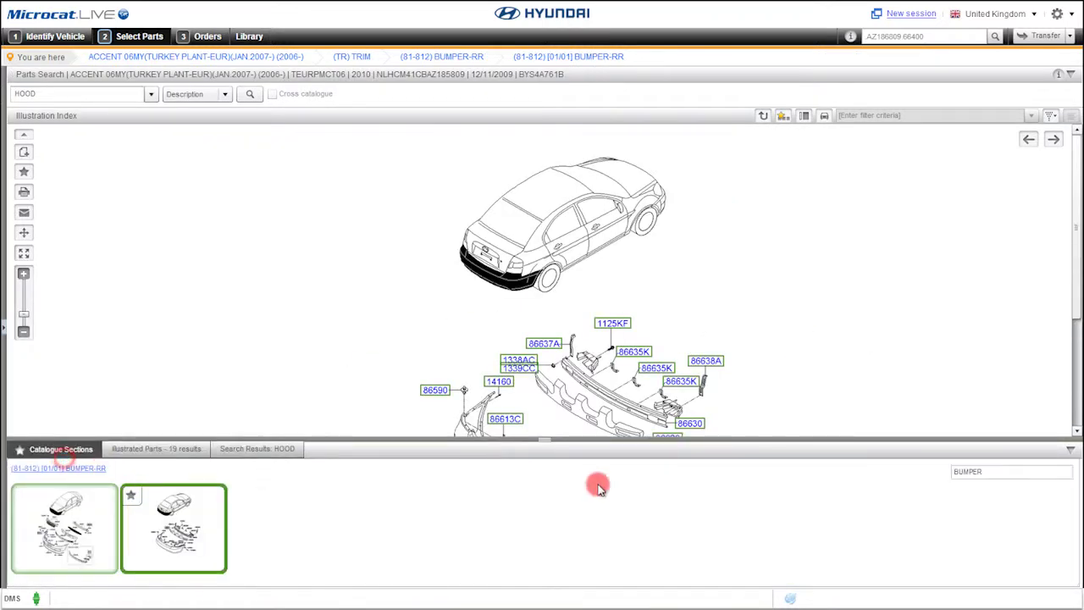
pyautogui.click(1000, 473)
pyautogui.press('BackSpace')
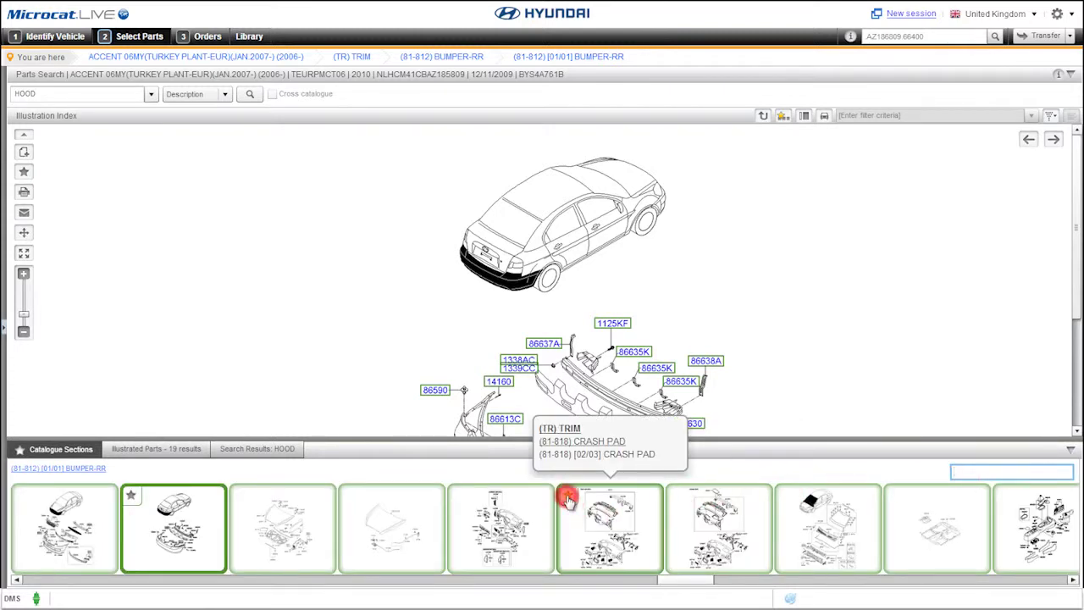
pyautogui.click(457, 497)
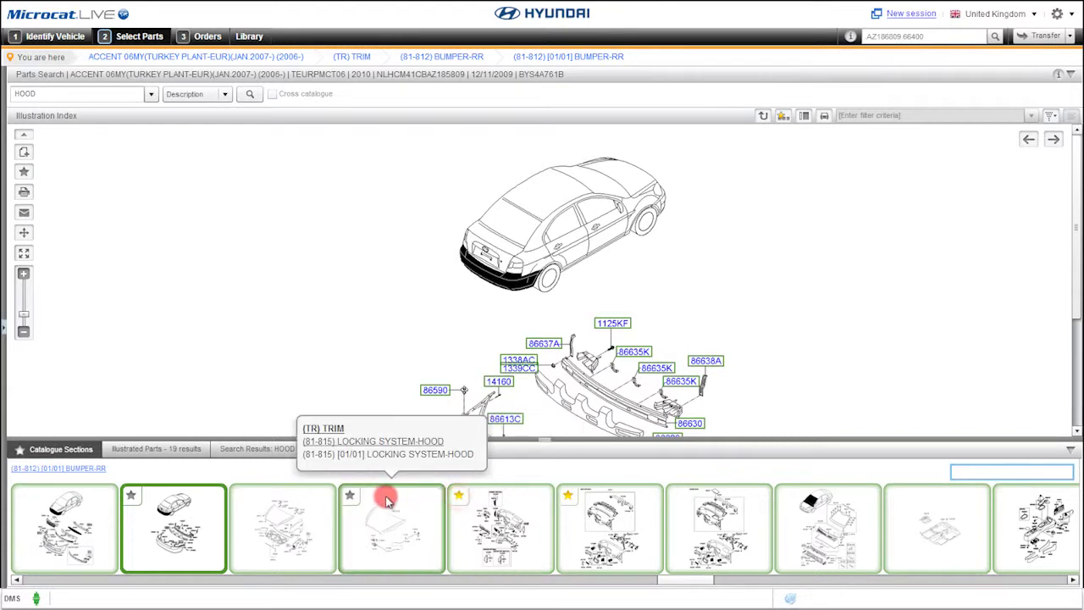
pyautogui.click(130, 497)
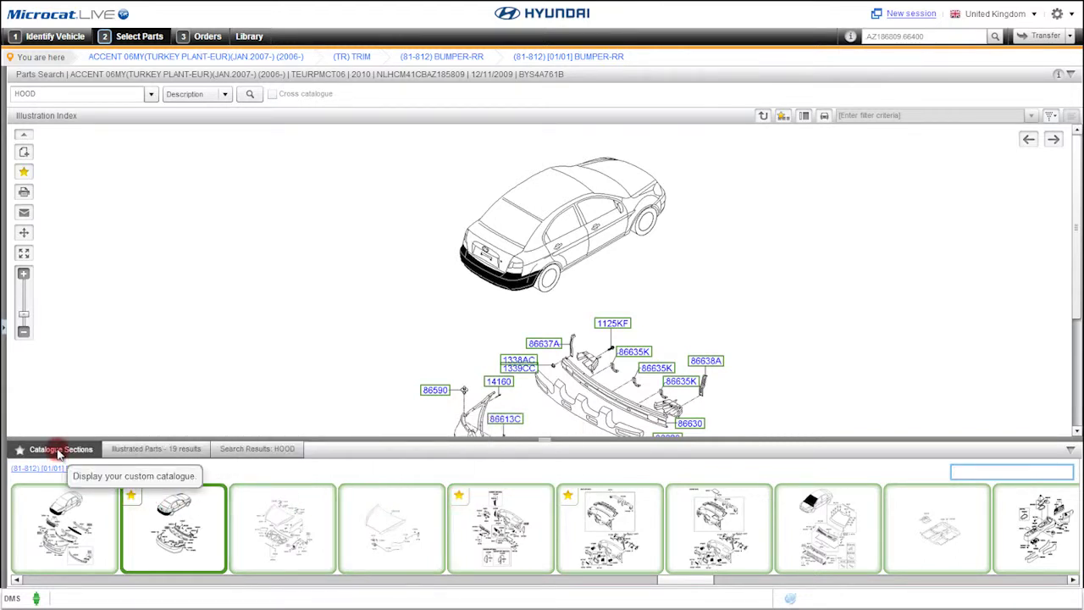
# Switch to Custom Catalogue and open the crash pad illustration with its 54 parts.
pyautogui.click(58, 453)
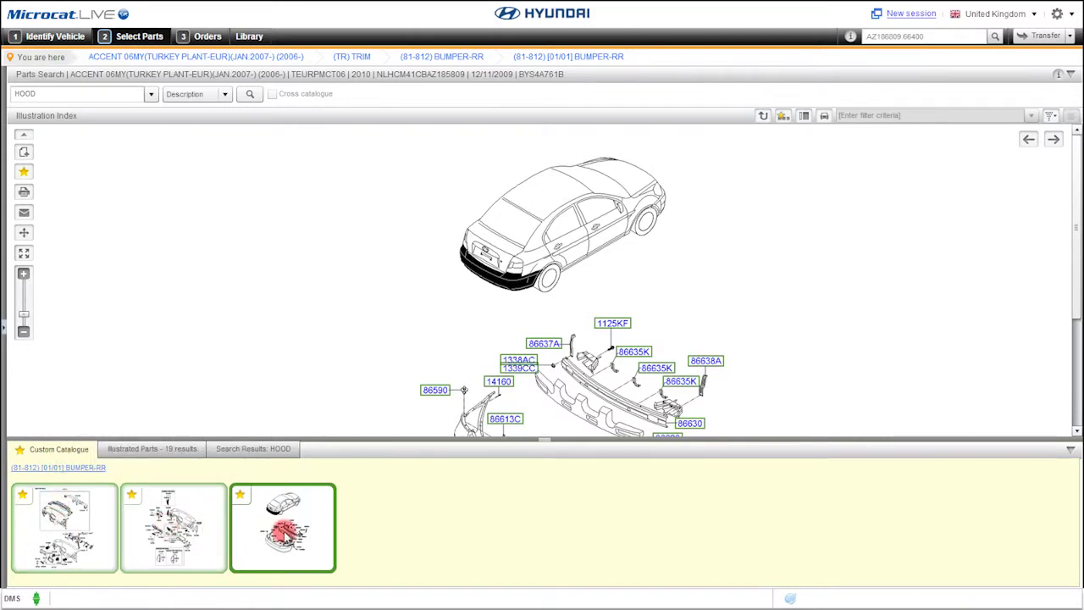
pyautogui.click(167, 530)
pyautogui.doubleClick(165, 530)
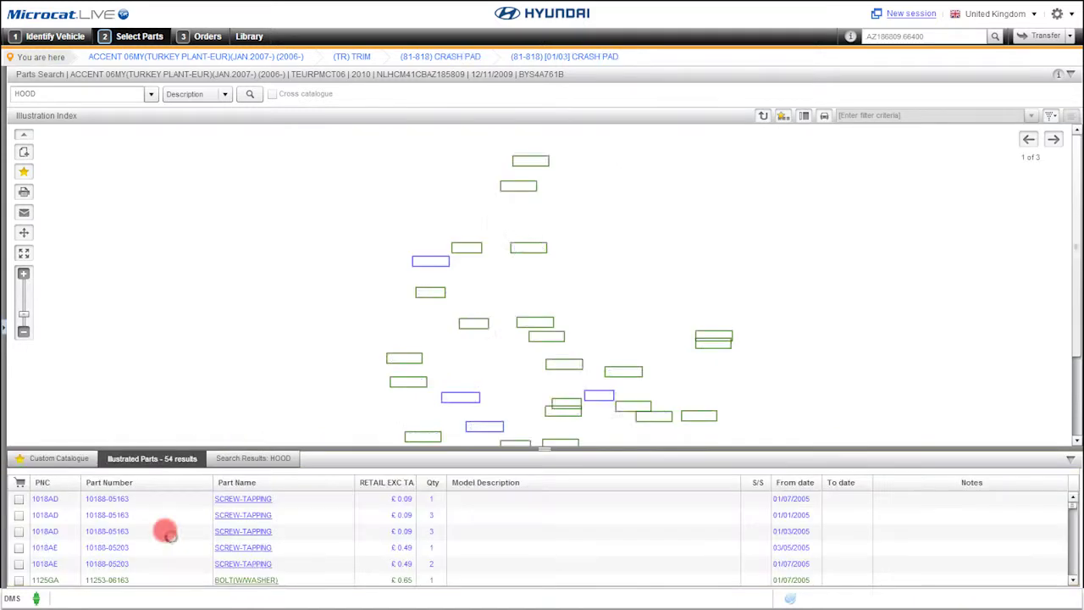